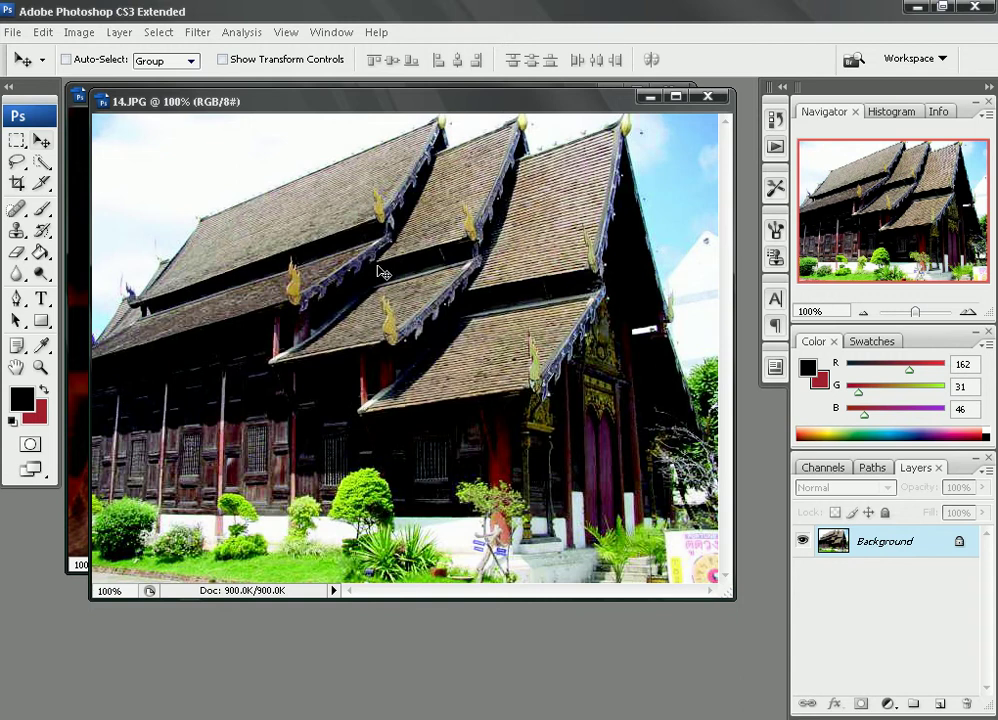
Desaturate the temple photo 14.JPG to grayscale with Image > Adjustments > Desaturate.
click(79, 32)
mouse_move(107, 79)
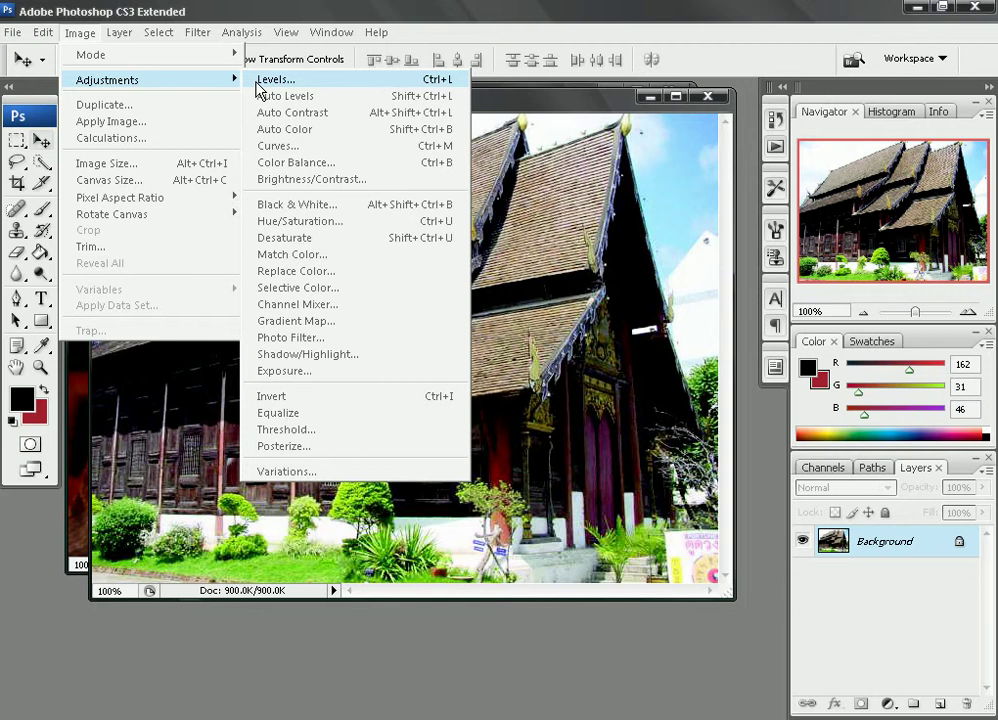
click(317, 243)
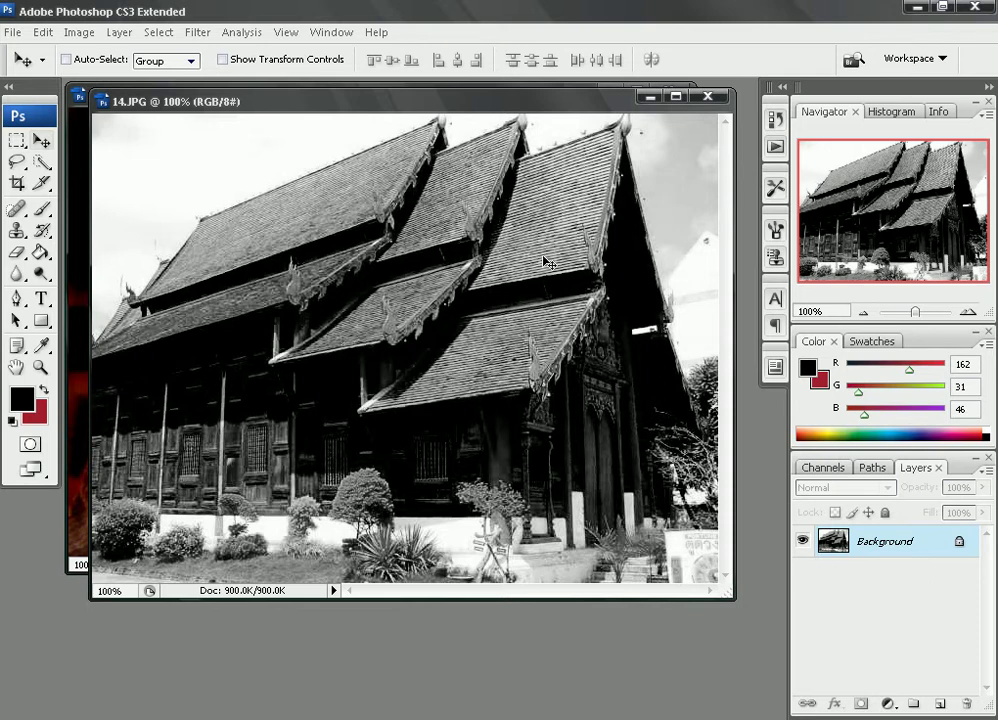
Close 14.JPG without saving, bring 5.JPG forward and minimize the 15.JPG window.
click(708, 97)
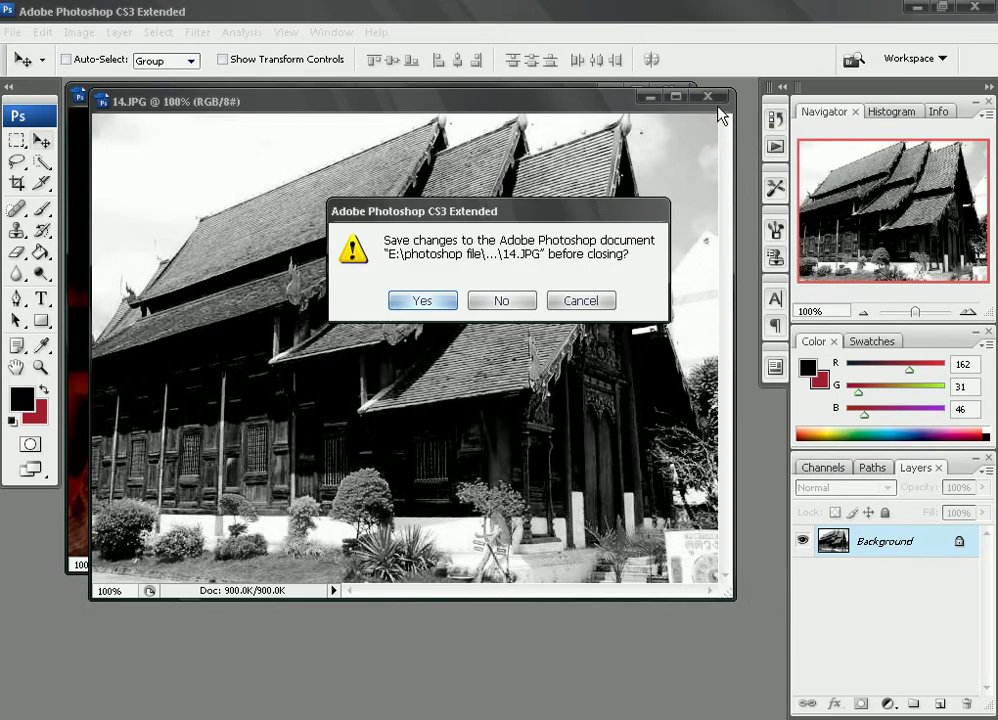
click(510, 299)
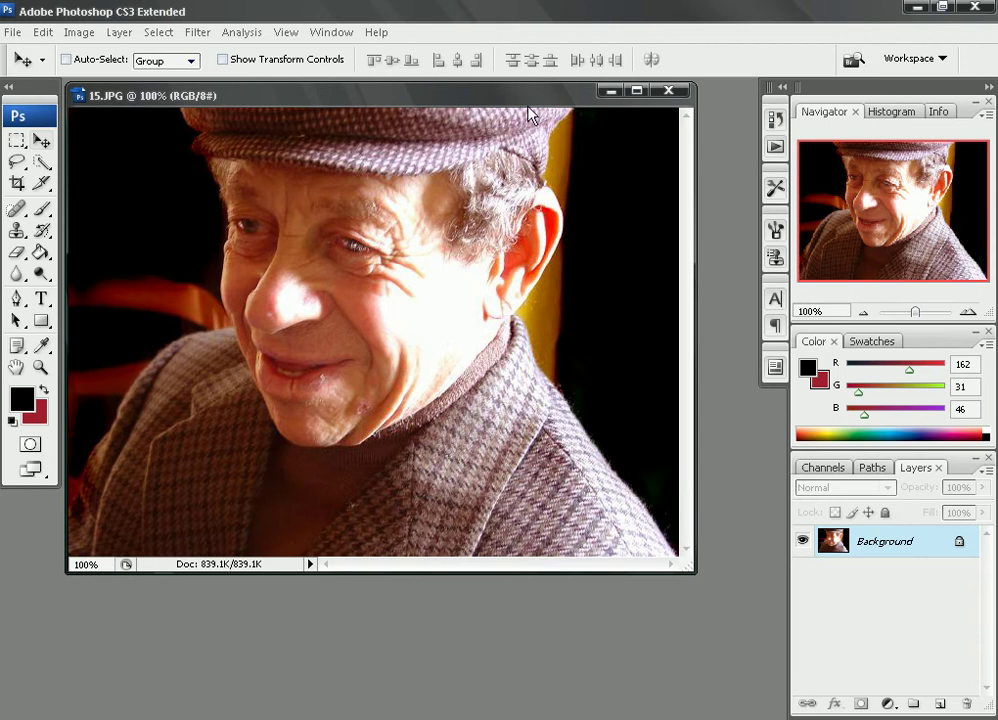
drag(522, 98, 524, 173)
click(334, 110)
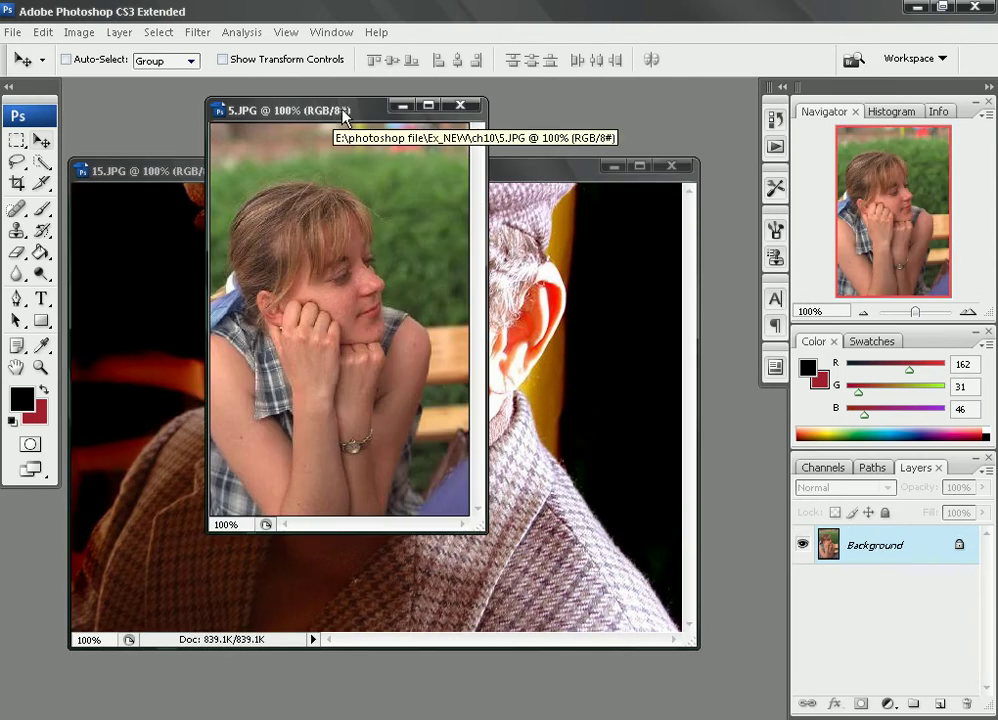
mouse_move(345, 108)
mouse_down()
mouse_move(346, 196)
mouse_move(458, 180)
mouse_move(448, 175)
mouse_up()
click(614, 166)
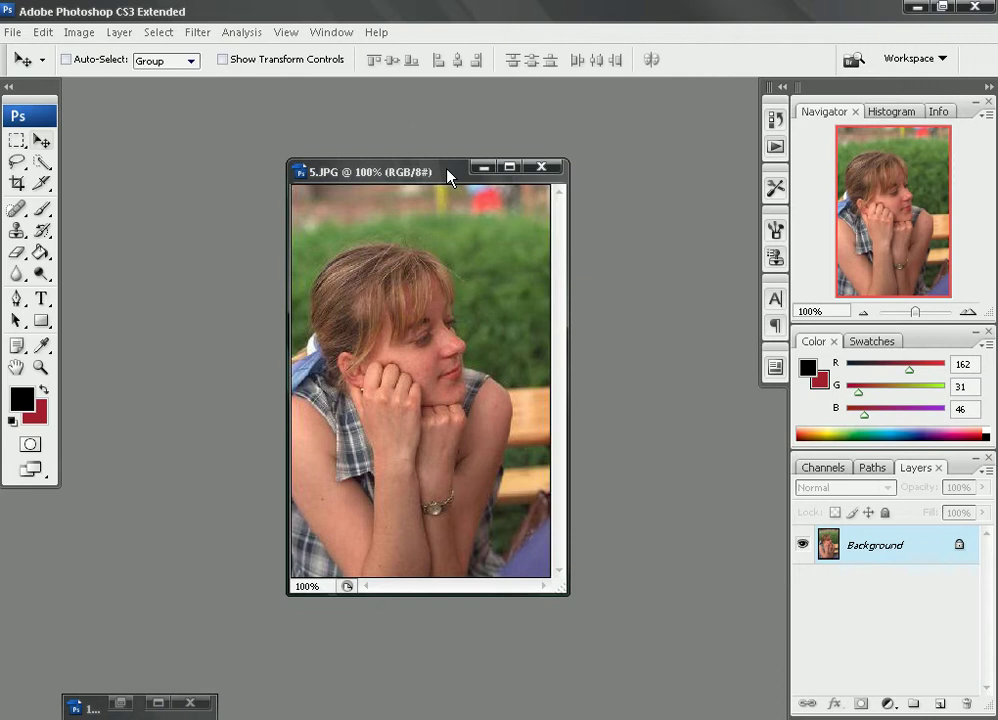
Invert the colours of the woman's portrait 5.JPG into a negative, then close it.
click(86, 36)
mouse_move(108, 80)
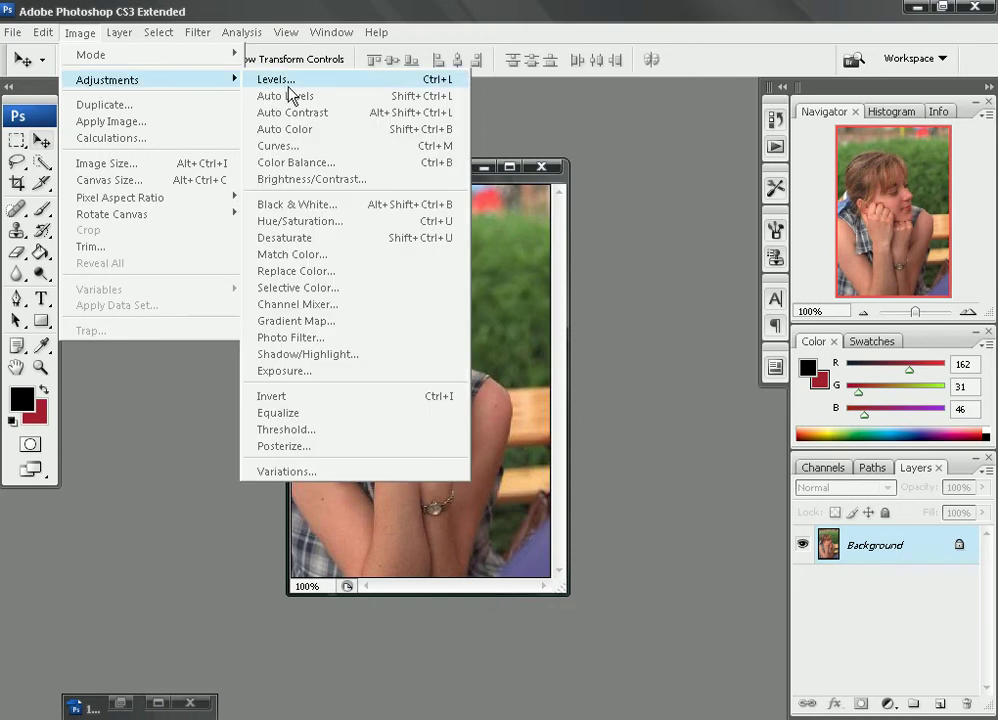
click(345, 398)
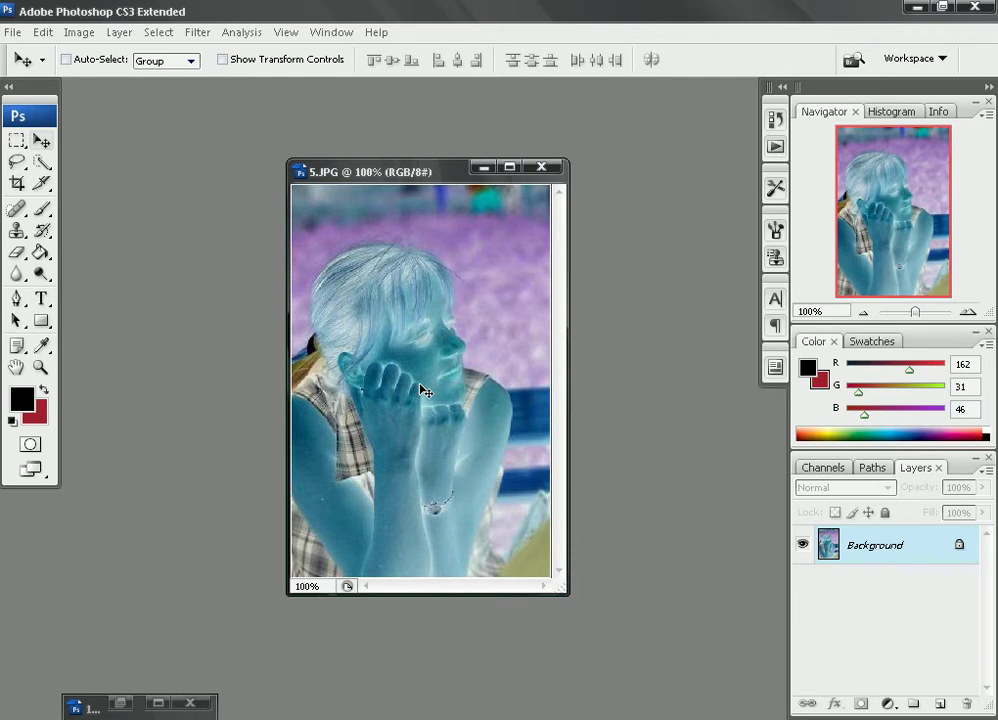
click(541, 167)
Answer the save prompt for 5.JPG and restore the minimized 15.JPG to full size.
click(490, 313)
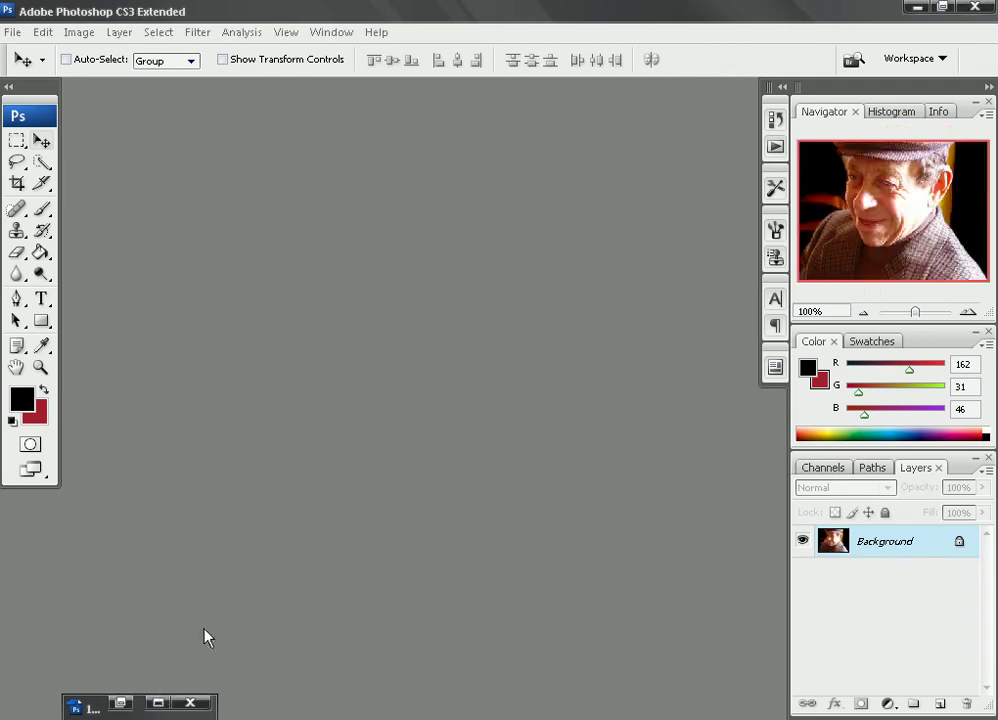
click(158, 702)
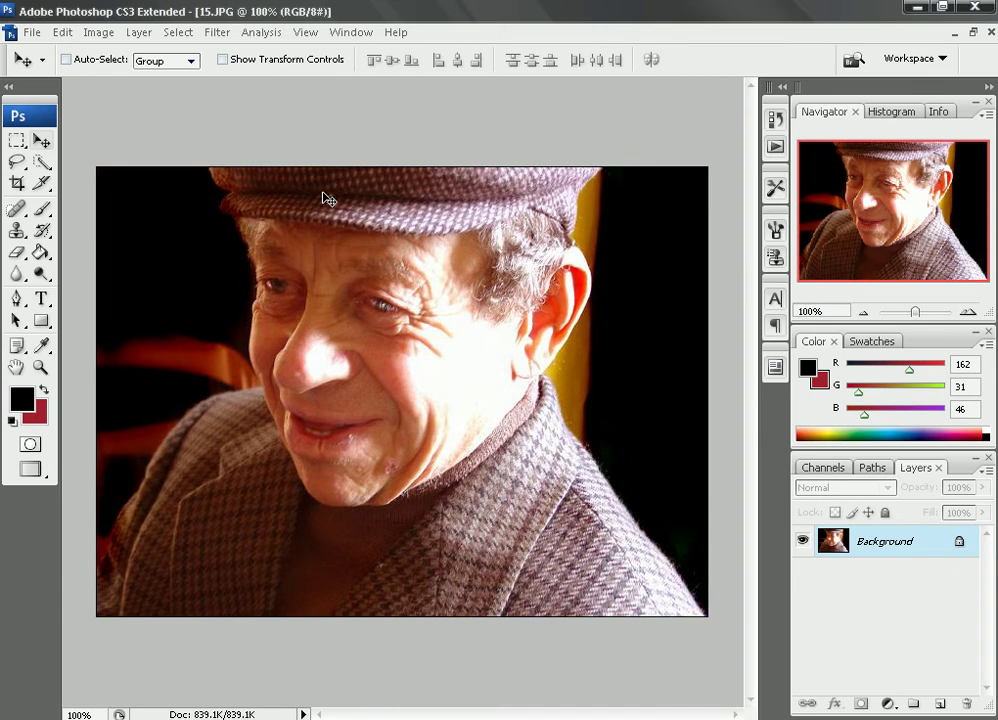
Apply a Threshold at level 92 to the old man's portrait 15.JPG.
click(106, 33)
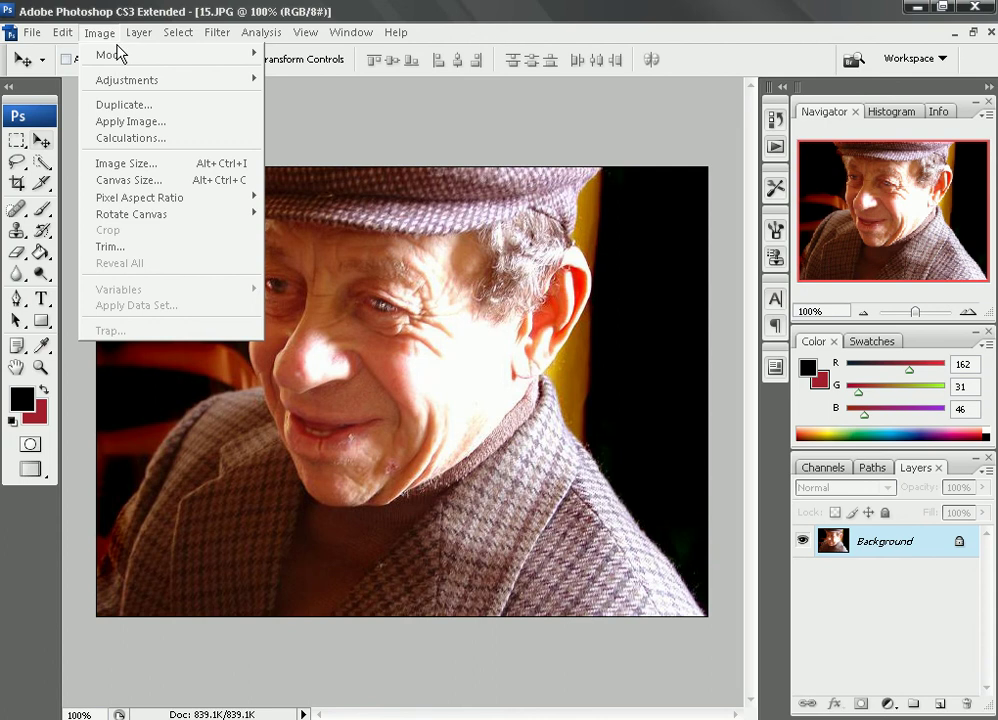
mouse_move(127, 79)
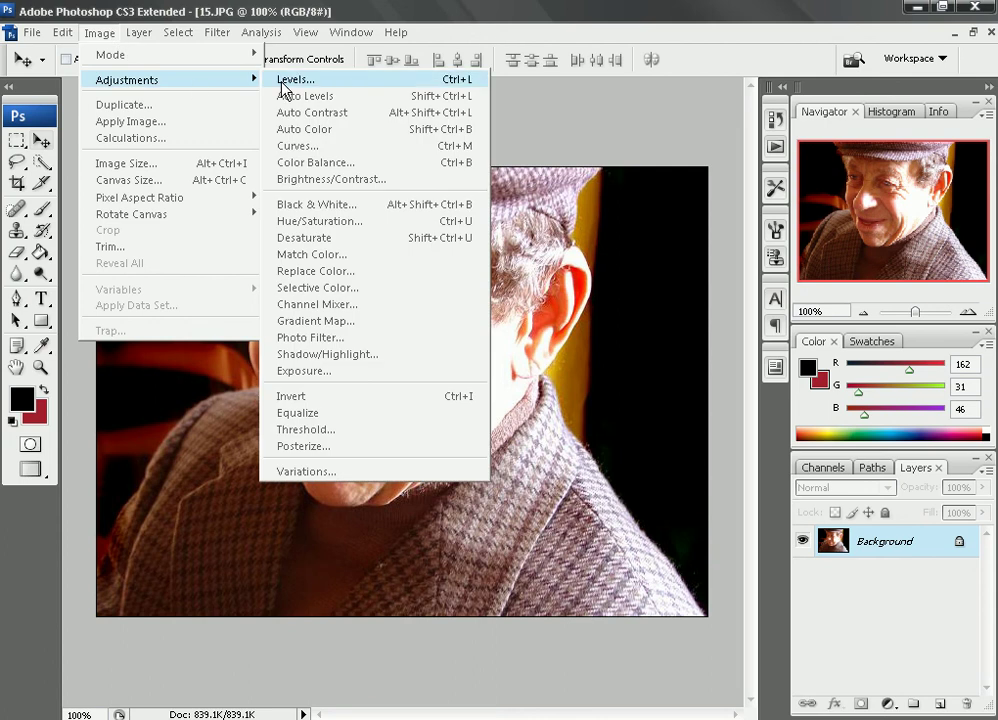
click(338, 438)
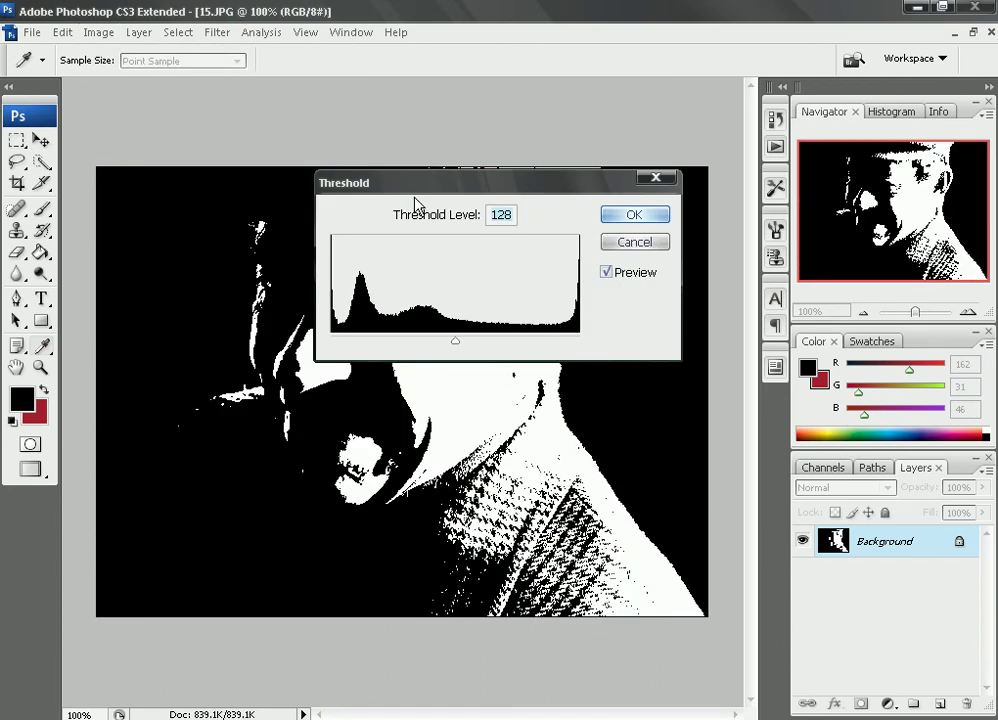
drag(422, 182, 431, 85)
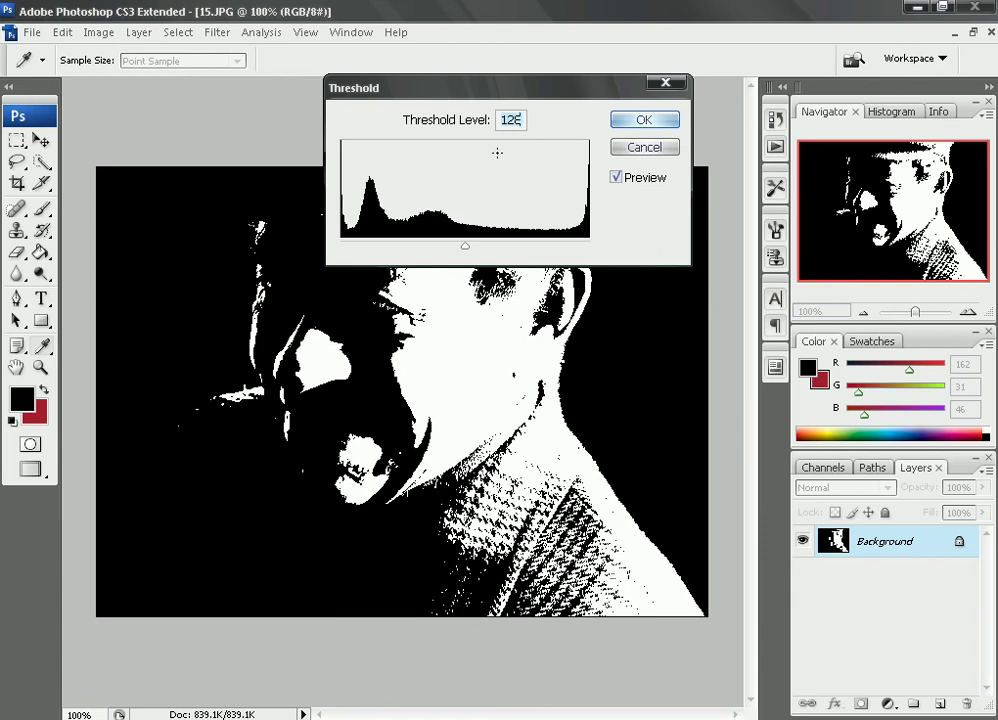
mouse_move(467, 255)
mouse_down()
mouse_move(417, 252)
mouse_move(430, 252)
mouse_up()
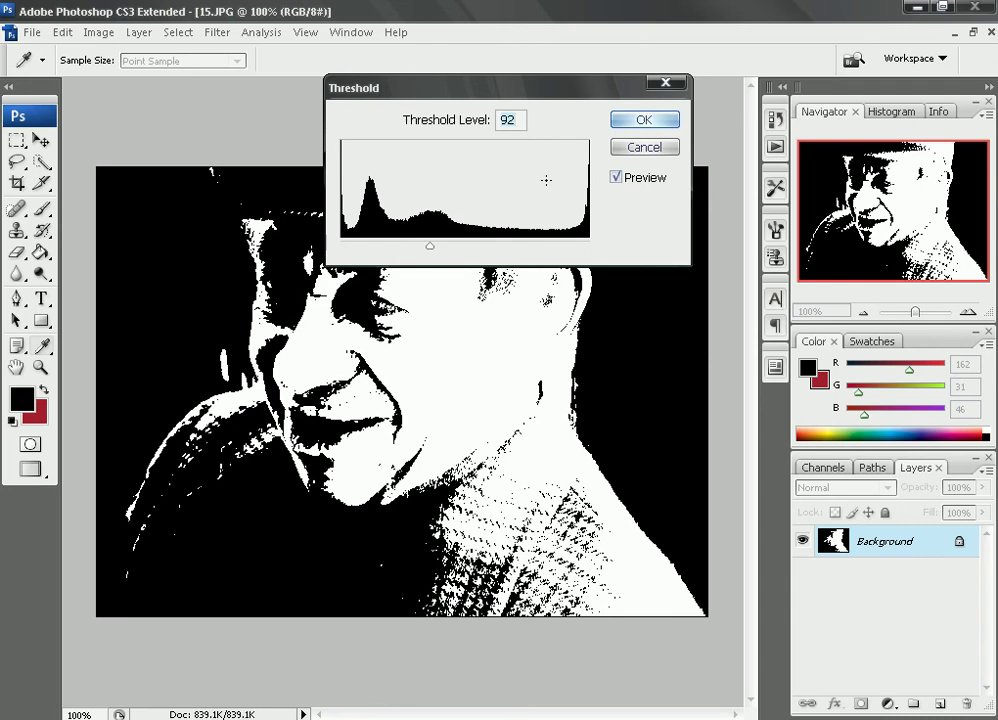
click(620, 121)
key(v)
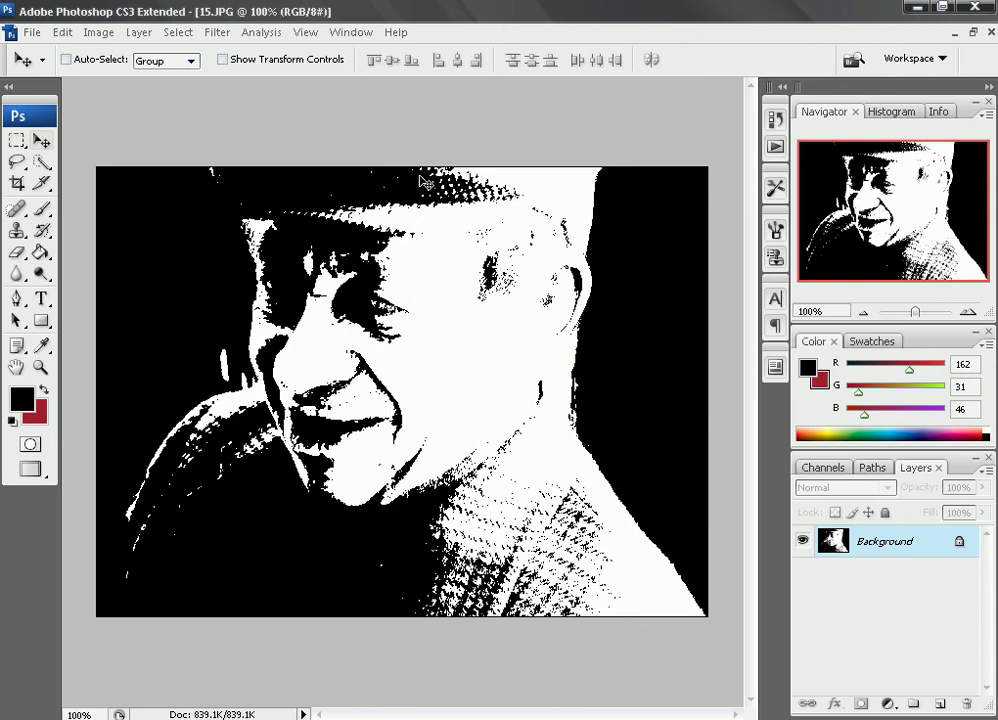
Float the photo window at 66.7%, shrink it to fit, and bring 15-1.jpg into view.
click(972, 32)
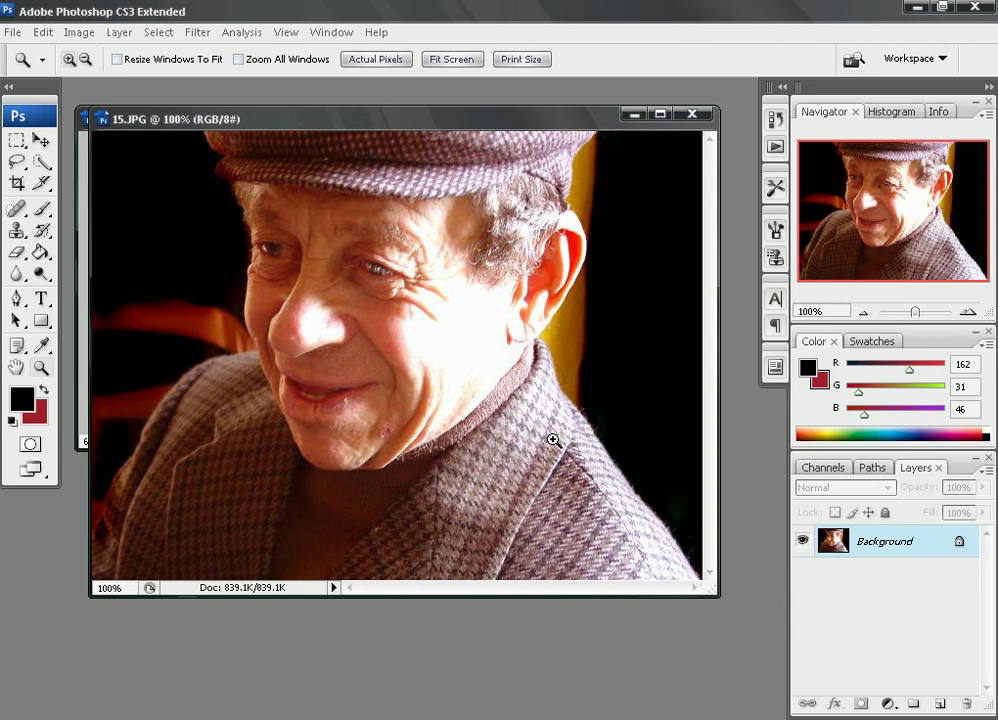
alt+click(553, 440)
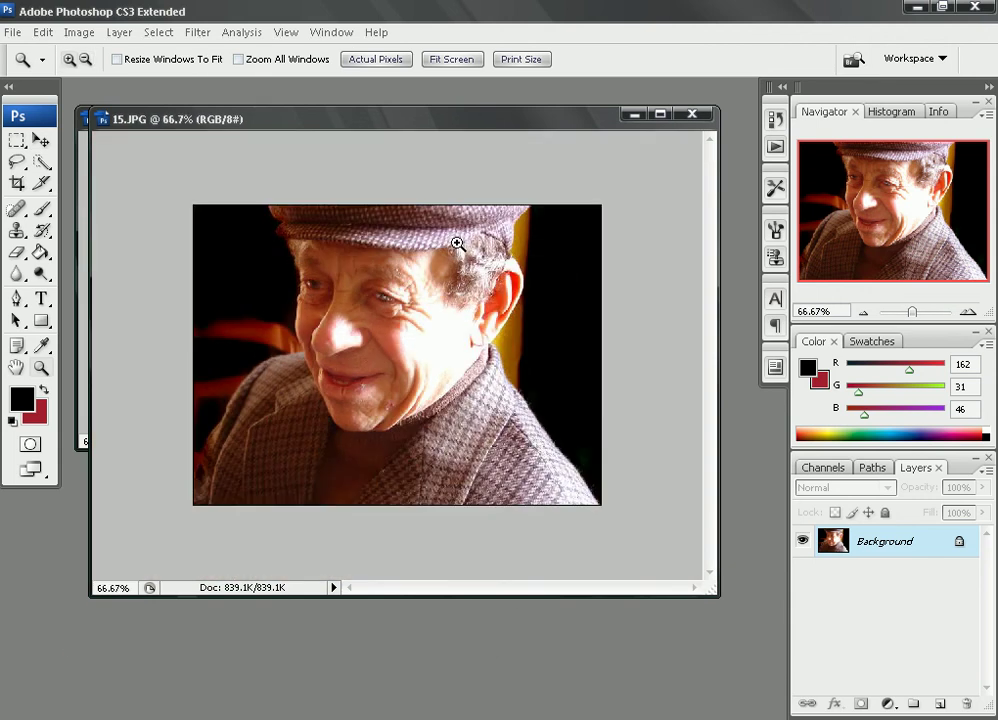
drag(716, 593, 596, 472)
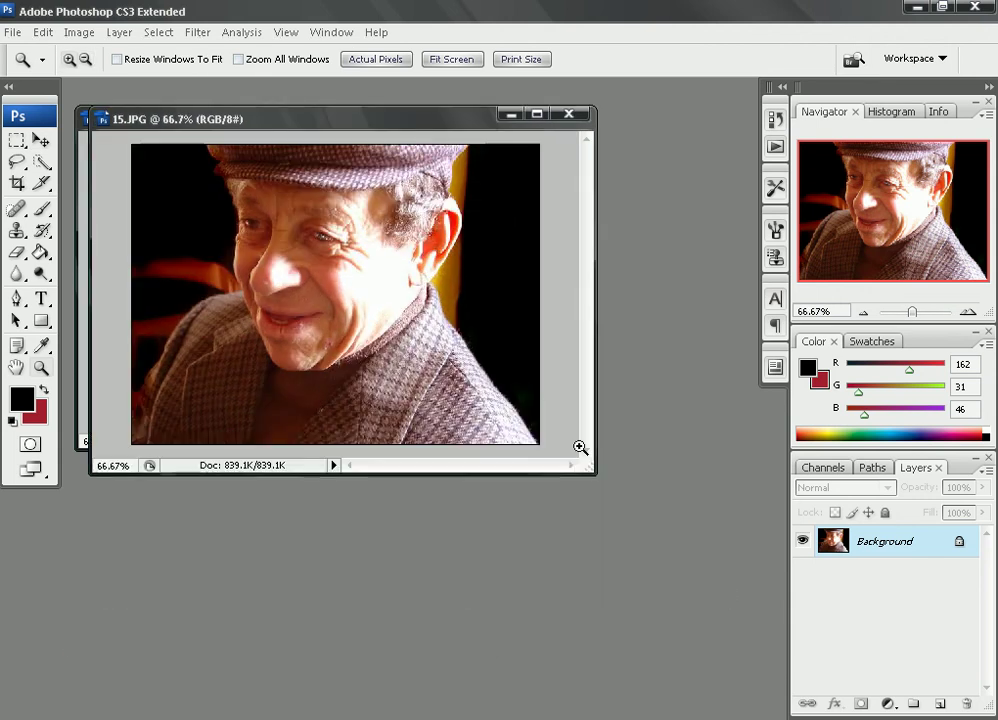
drag(429, 119, 418, 349)
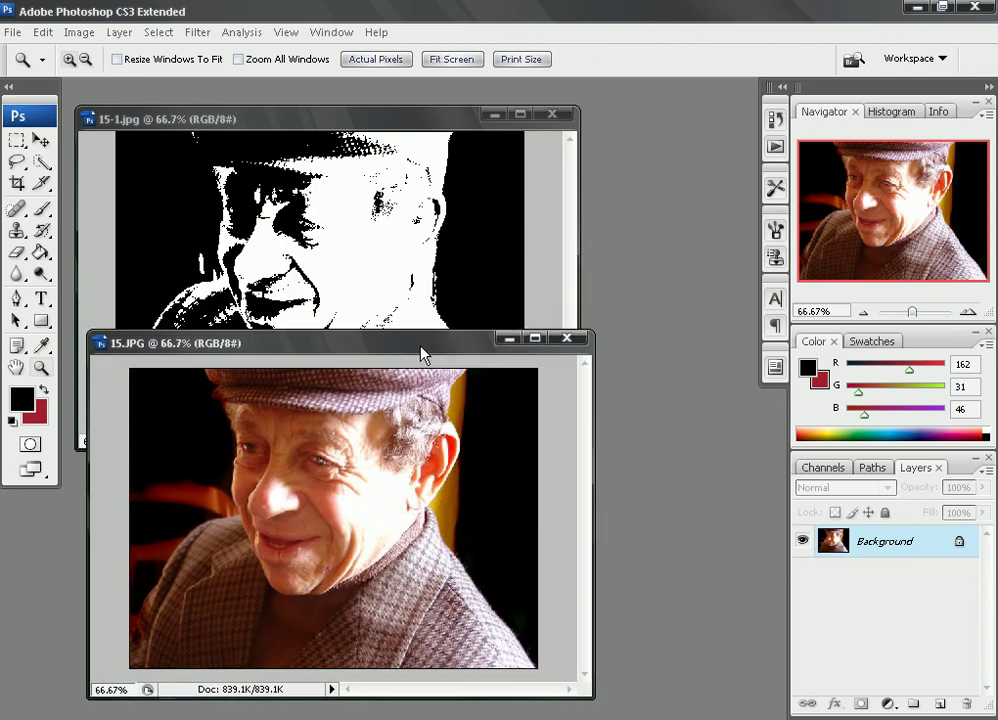
drag(384, 118, 389, 58)
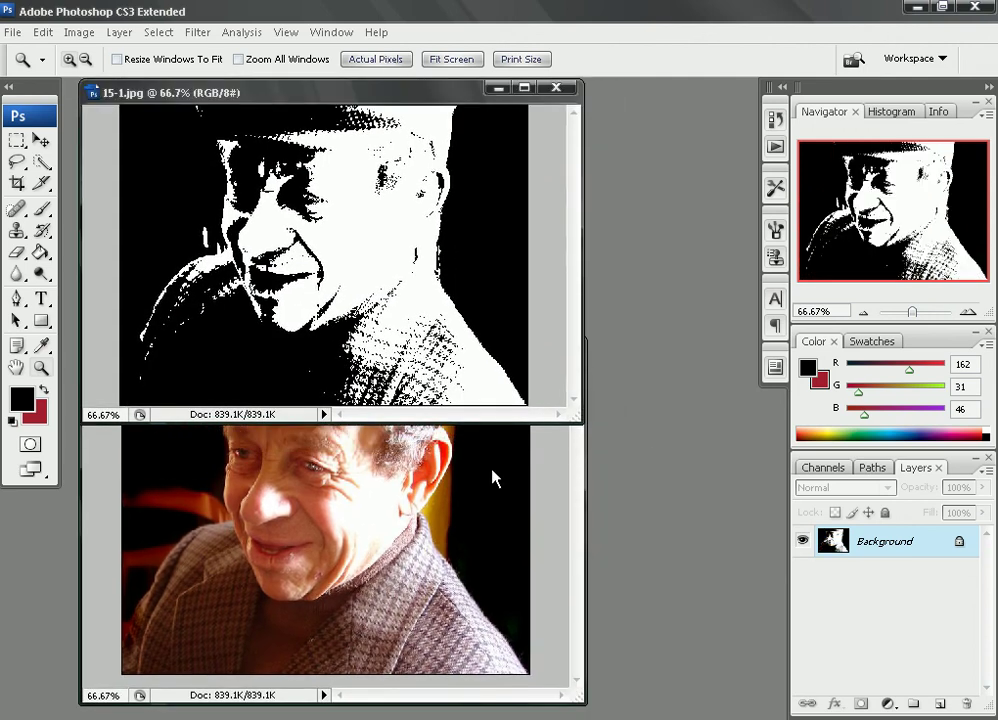
Place the colour 15.JPG at 66.7% to the right of the black-and-white 15-1.jpg.
click(491, 478)
click(405, 461)
alt+click(407, 438)
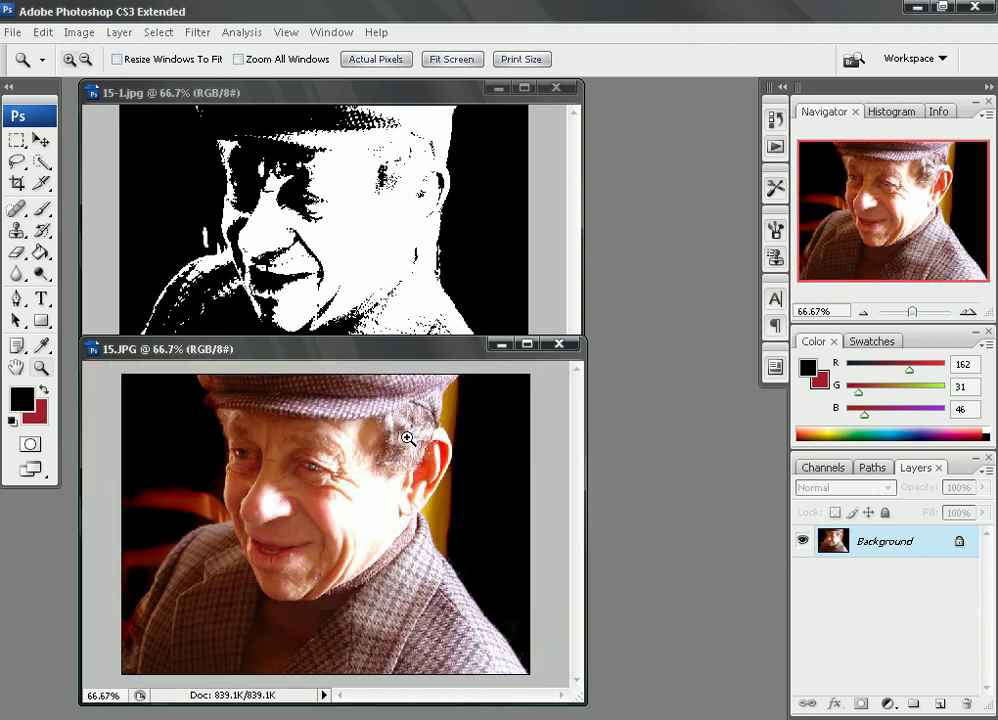
mouse_move(397, 352)
mouse_down()
mouse_move(560, 270)
mouse_move(745, 106)
mouse_move(735, 85)
mouse_up()
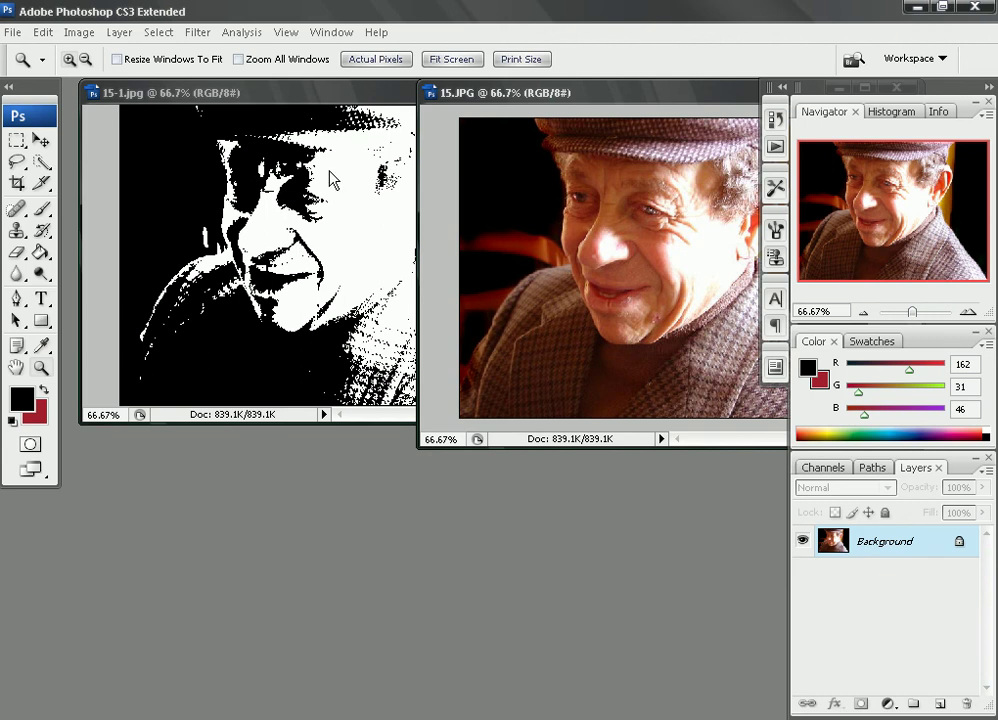
drag(340, 93, 280, 102)
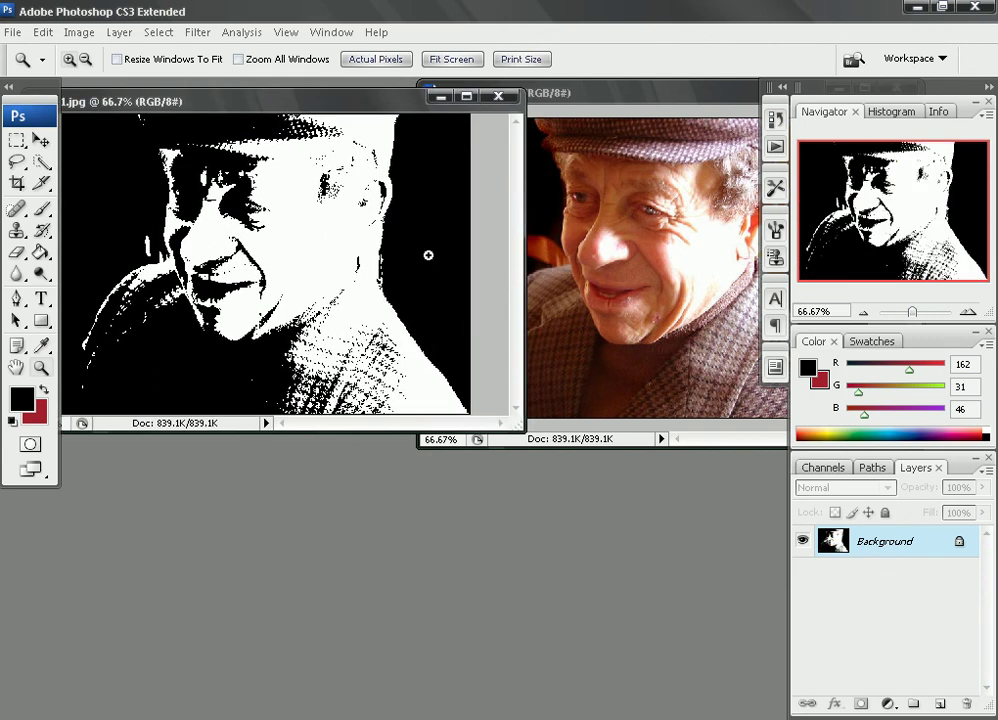